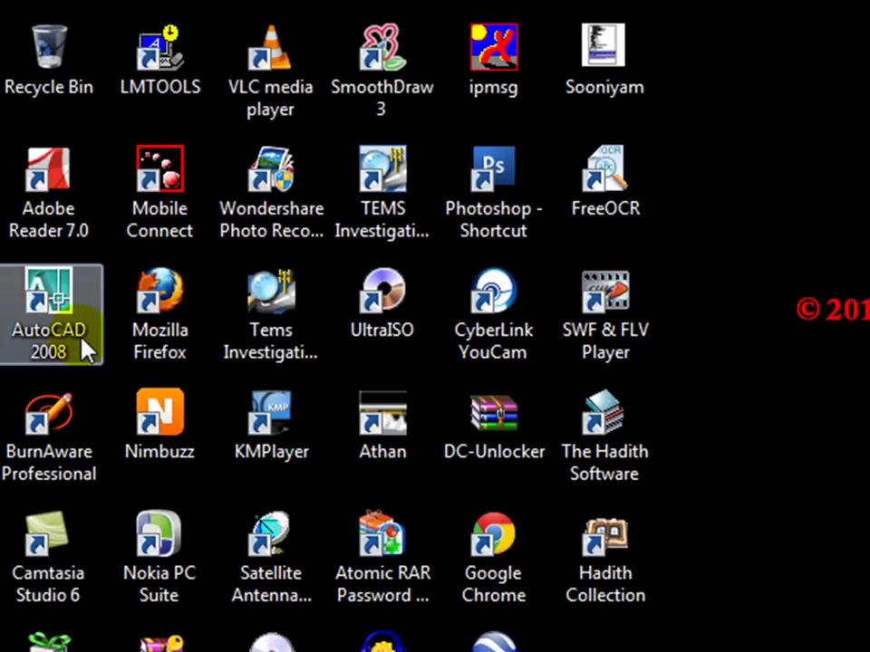
# Step: Expand the Autodesk > AutoCAD 2008 folder in the Start menu's program list
pyautogui.press('super')
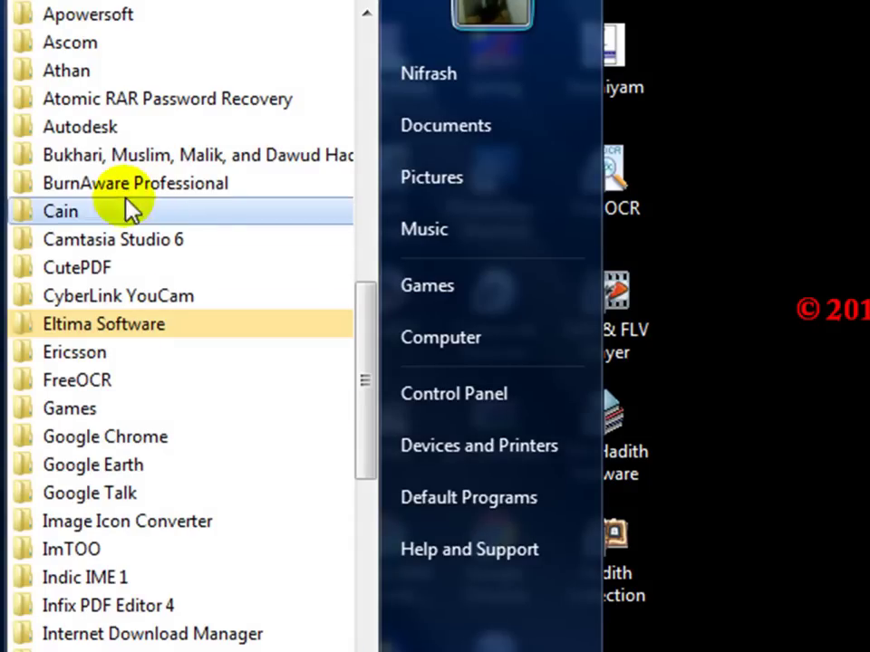
pyautogui.click(139, 127)
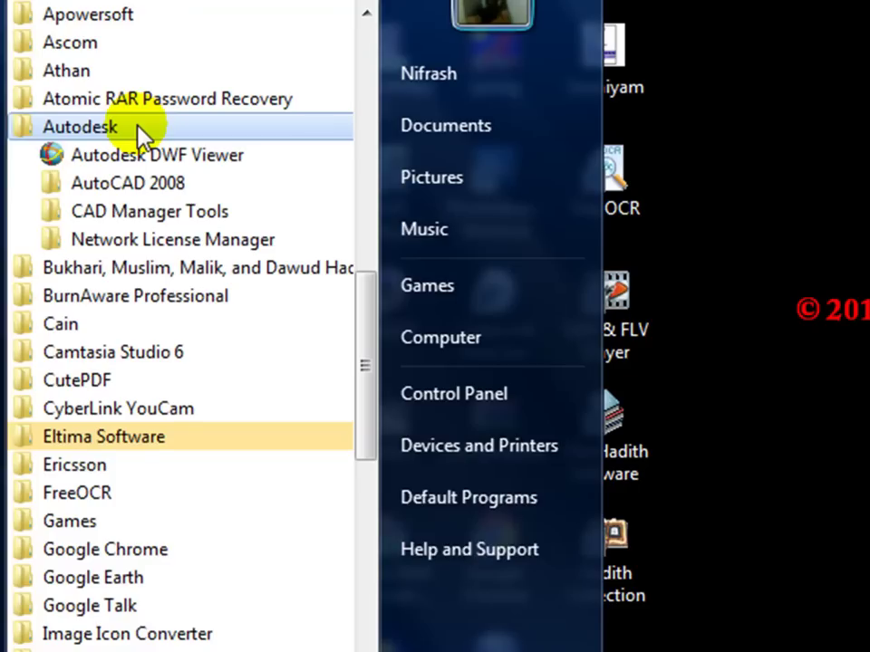
pyautogui.click(130, 180)
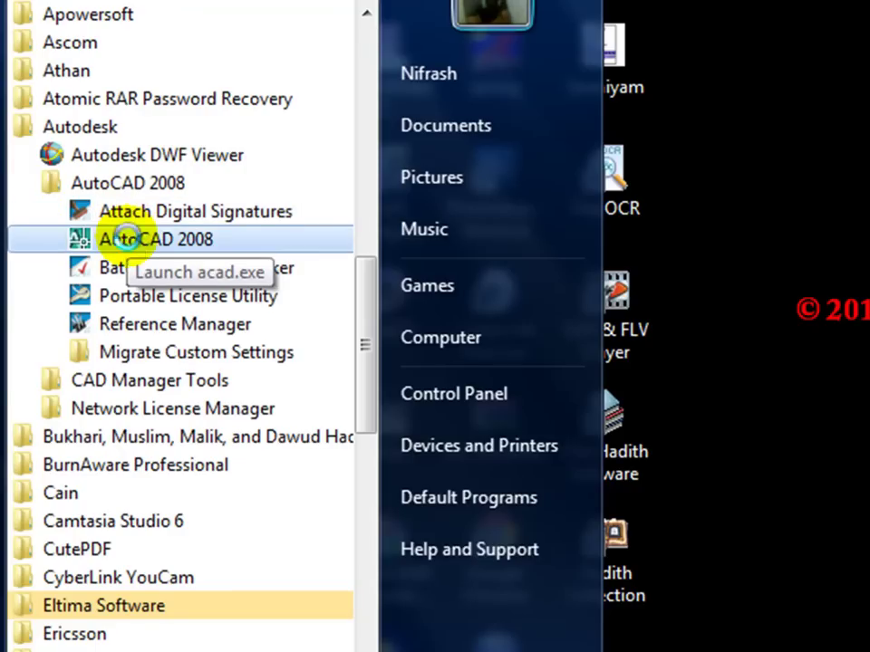
# Step: Start AutoCAD 2008 from its Start menu entry, opening blank Drawing1
pyautogui.click(131, 243)
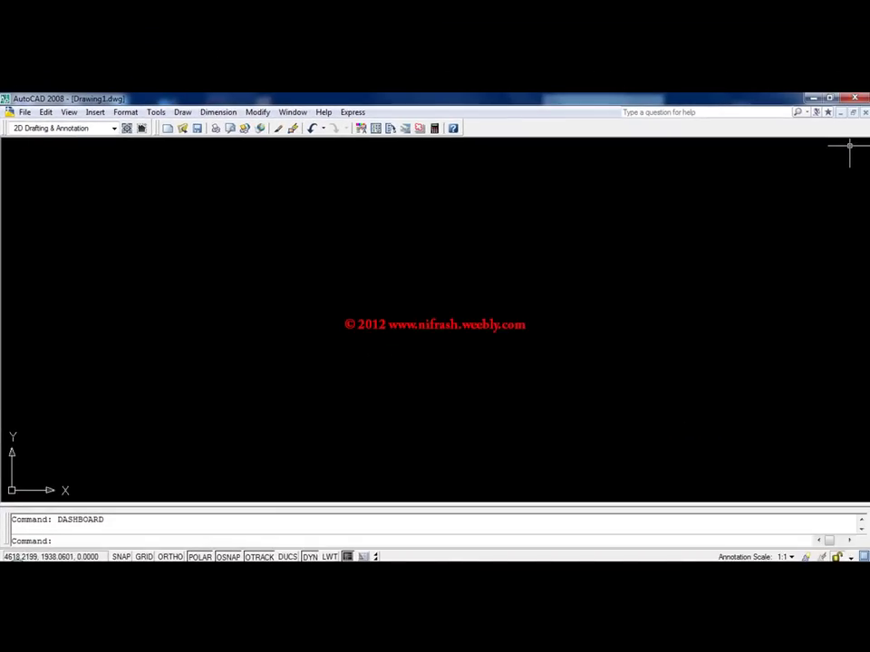
# Step: Switch to the AutoCAD Classic workspace and close the Autodesk Impression palette
pyautogui.click(113, 130)
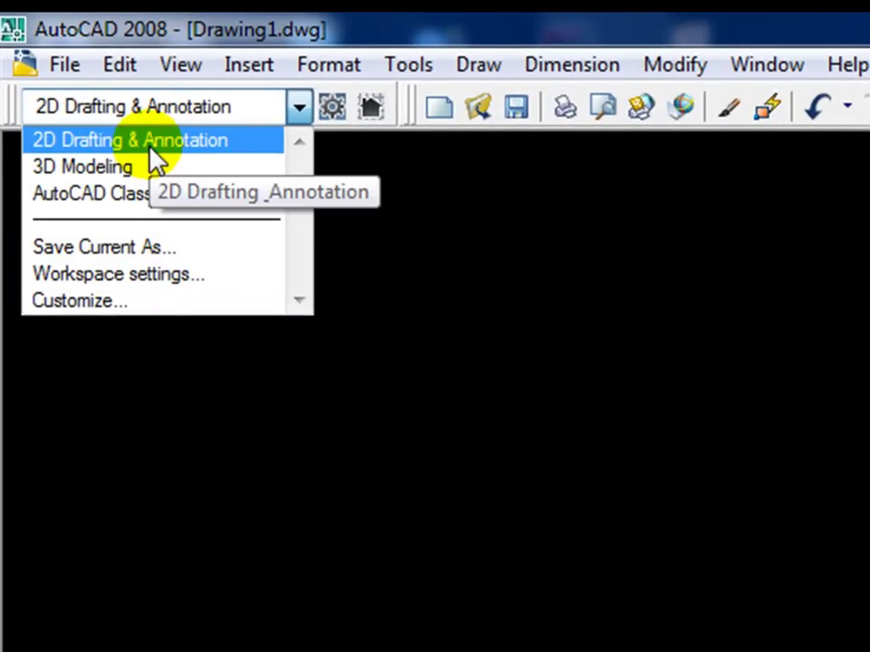
pyautogui.click(152, 203)
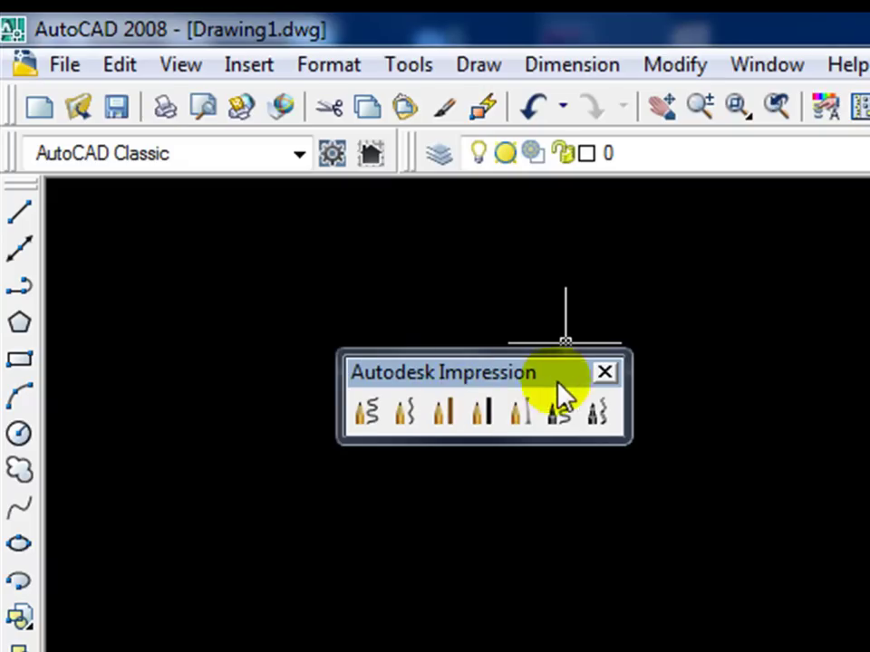
pyautogui.click(602, 374)
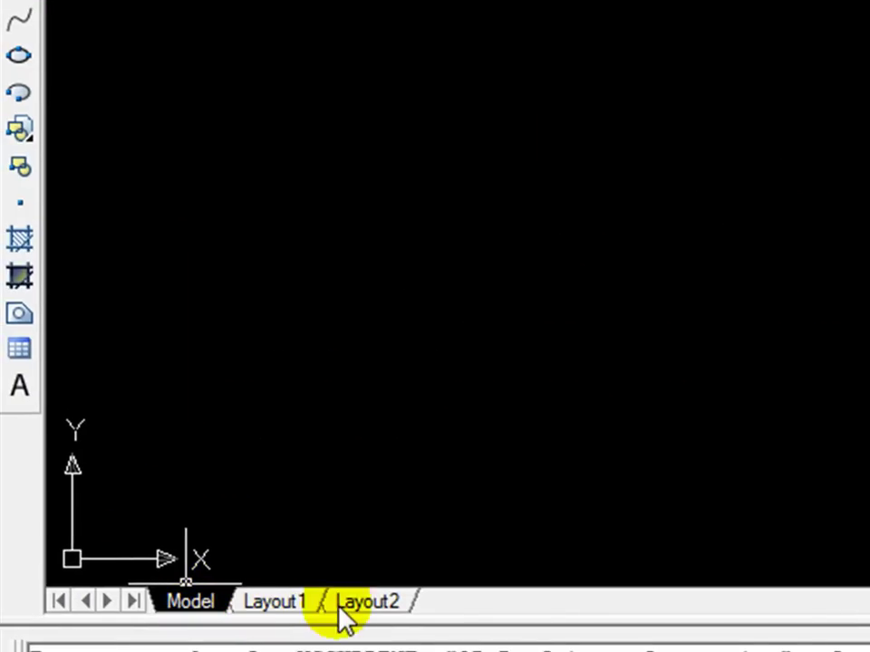
pyautogui.click(290, 605)
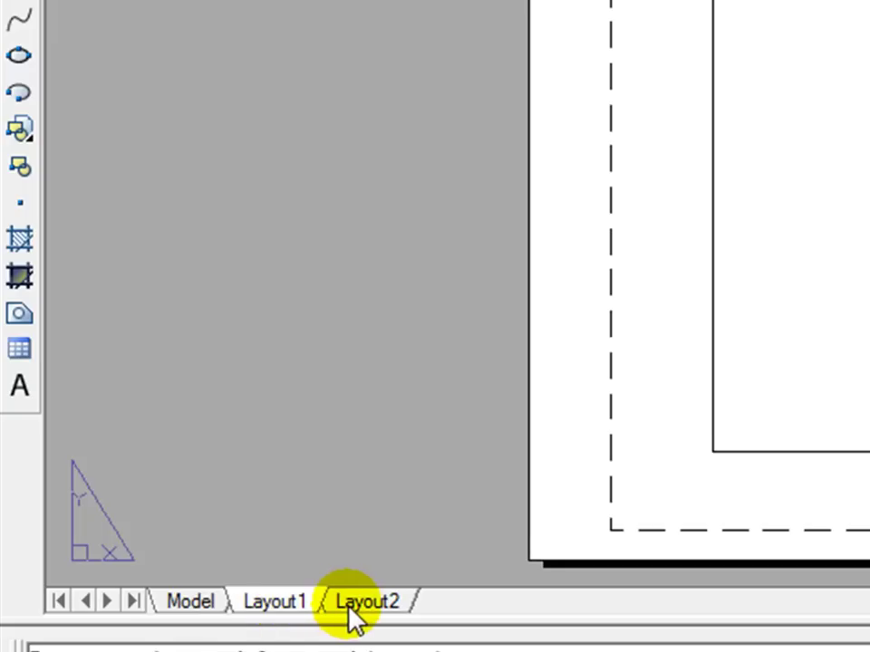
pyautogui.click(350, 605)
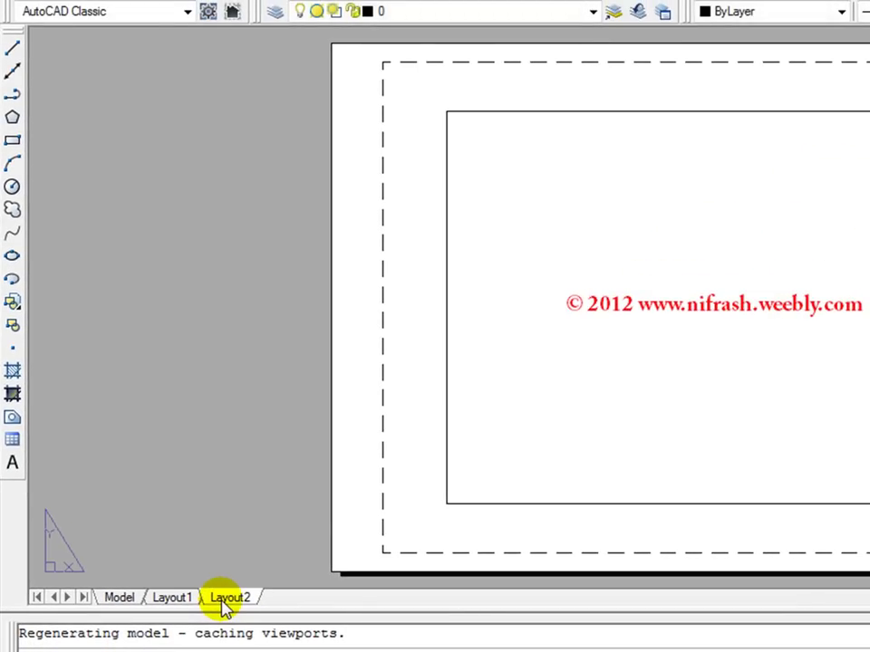
pyautogui.click(174, 600)
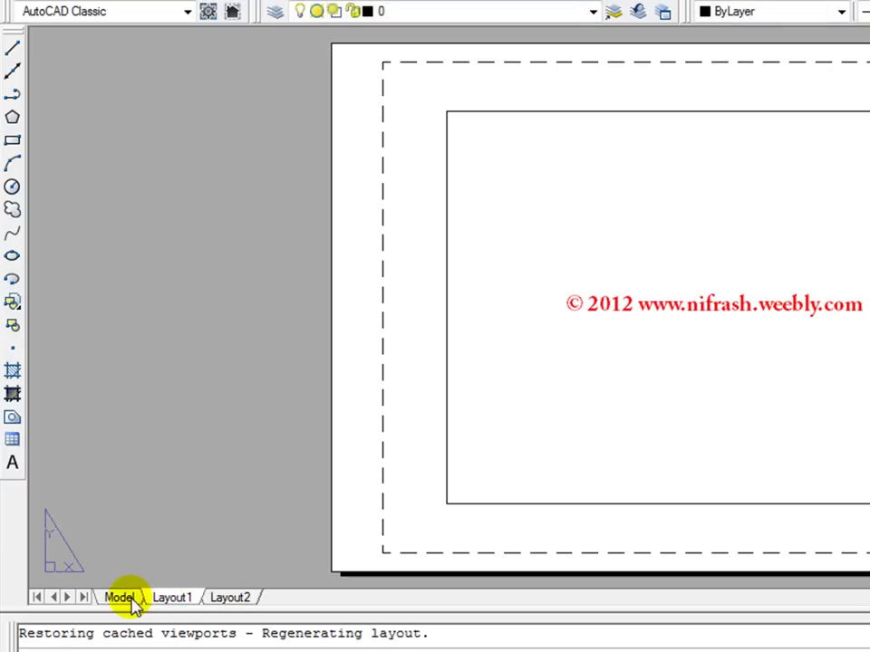
pyautogui.click(127, 600)
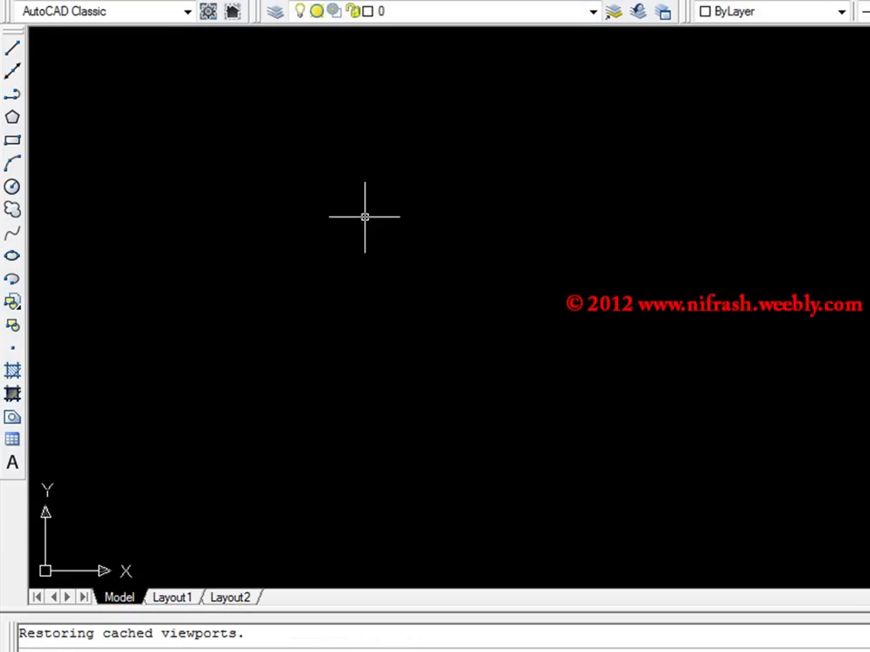
pyautogui.click(172, 599)
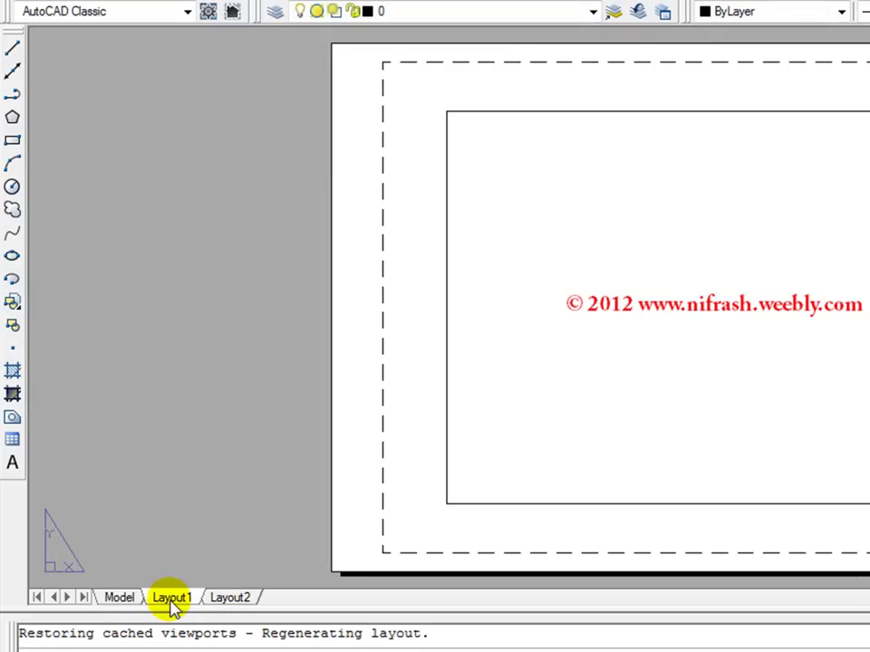
pyautogui.click(109, 600)
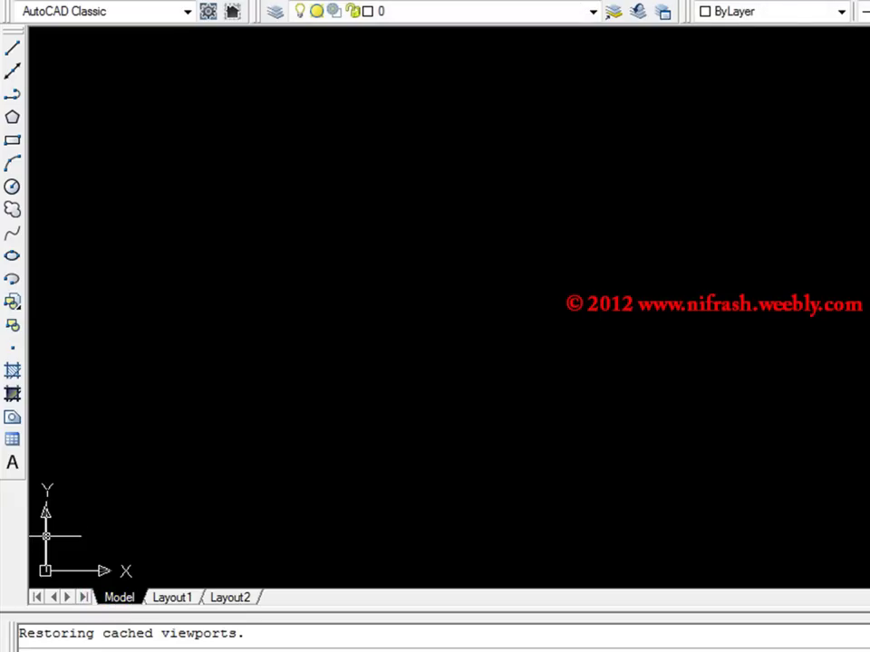
pyautogui.click(174, 600)
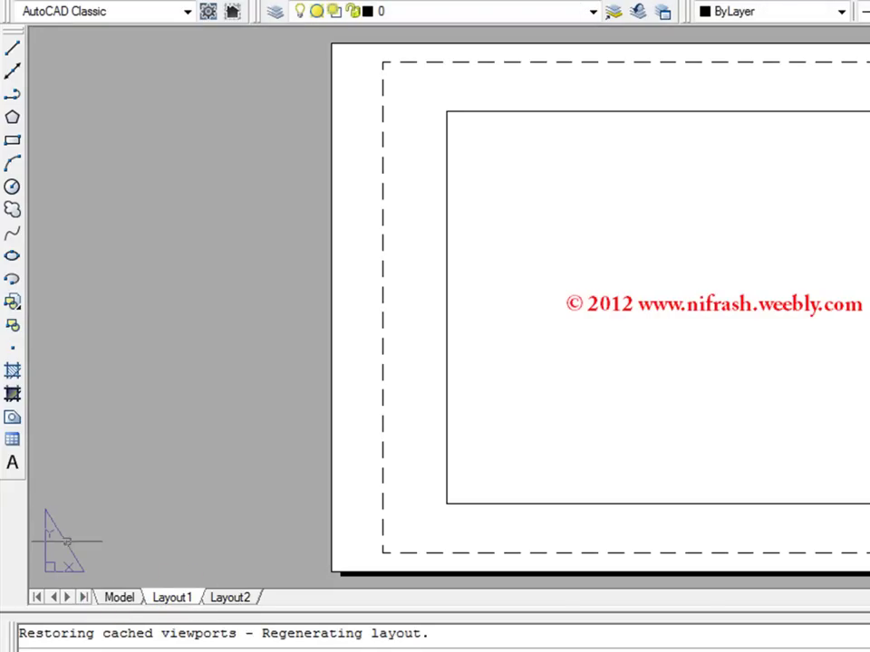
pyautogui.click(111, 598)
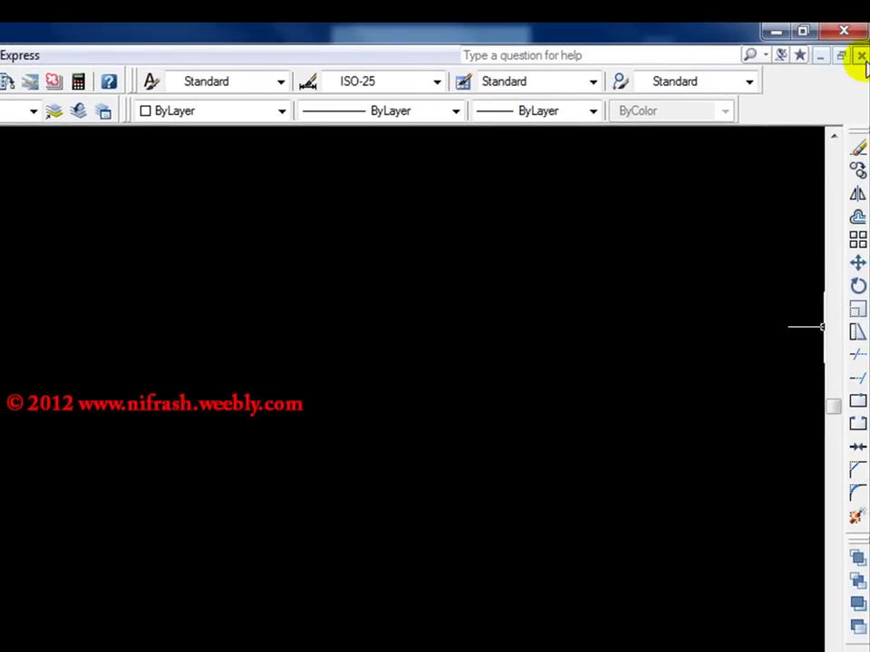
# Step: Discard Drawing1 for a fresh Drawing2 and close the Tool Palettes window
pyautogui.click(861, 56)
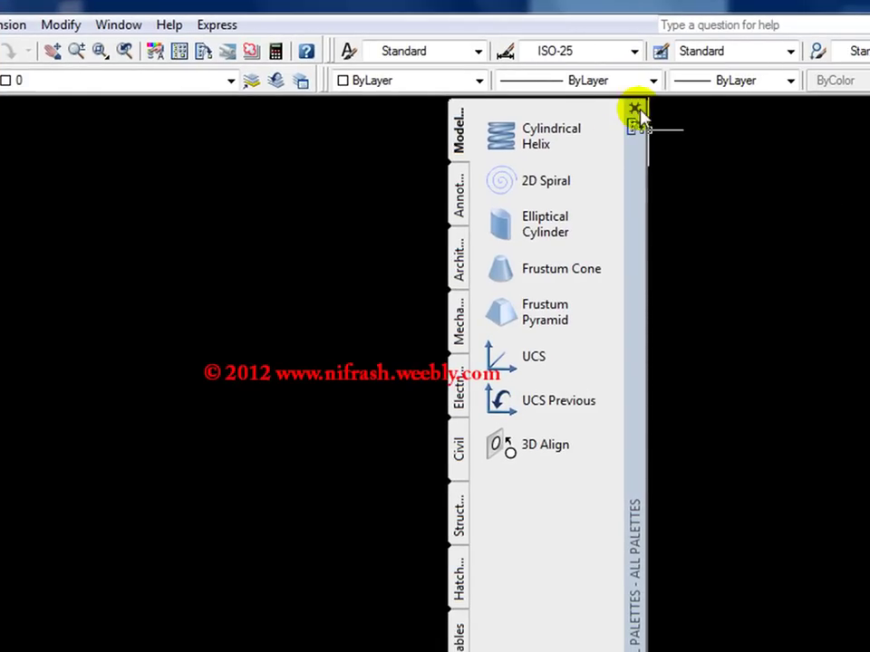
pyautogui.click(634, 110)
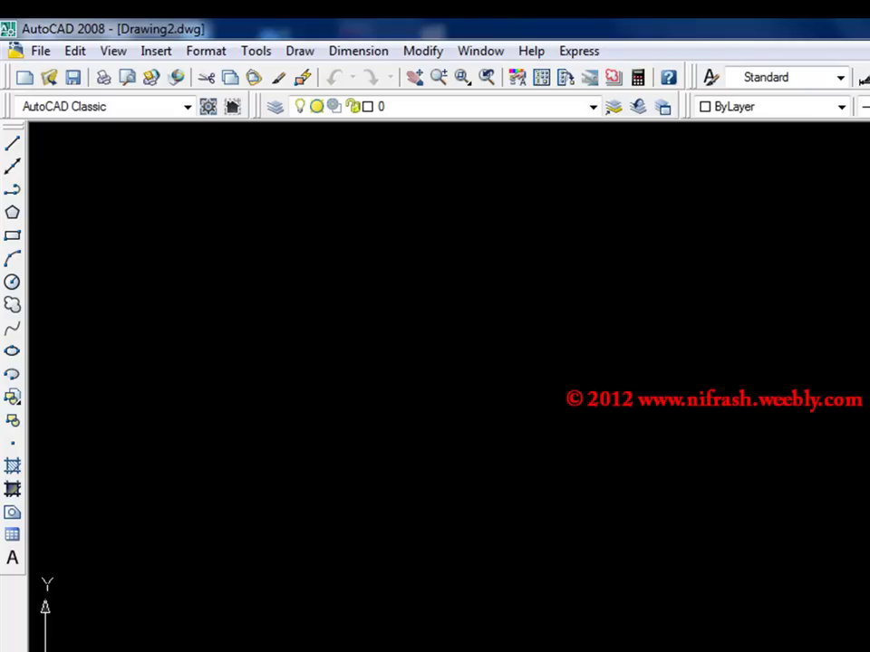
# Step: Draw a rectangular four-line outline from the top-left corner round back to the start
pyautogui.click(11, 142)
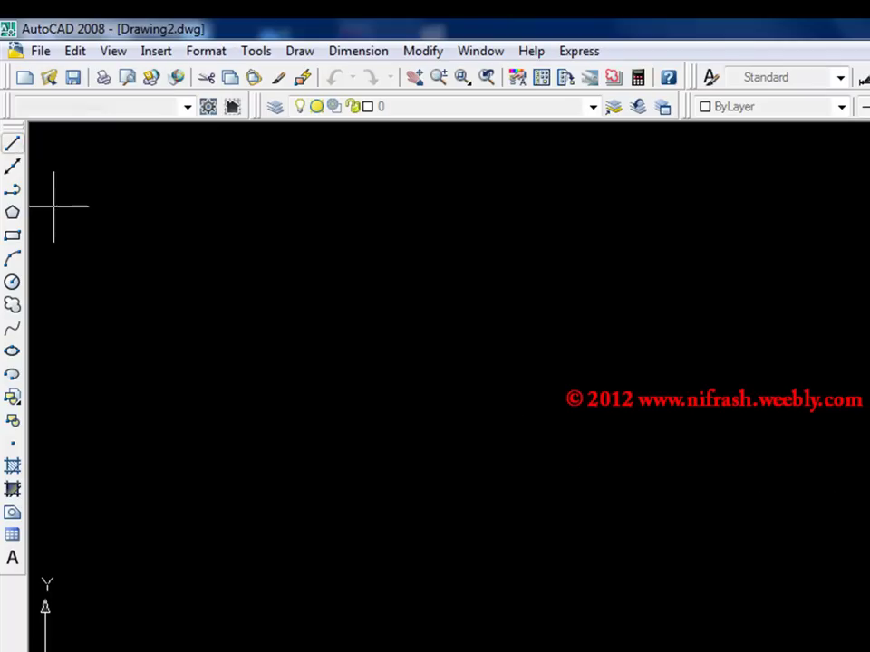
pyautogui.click(179, 211)
pyautogui.click(555, 209)
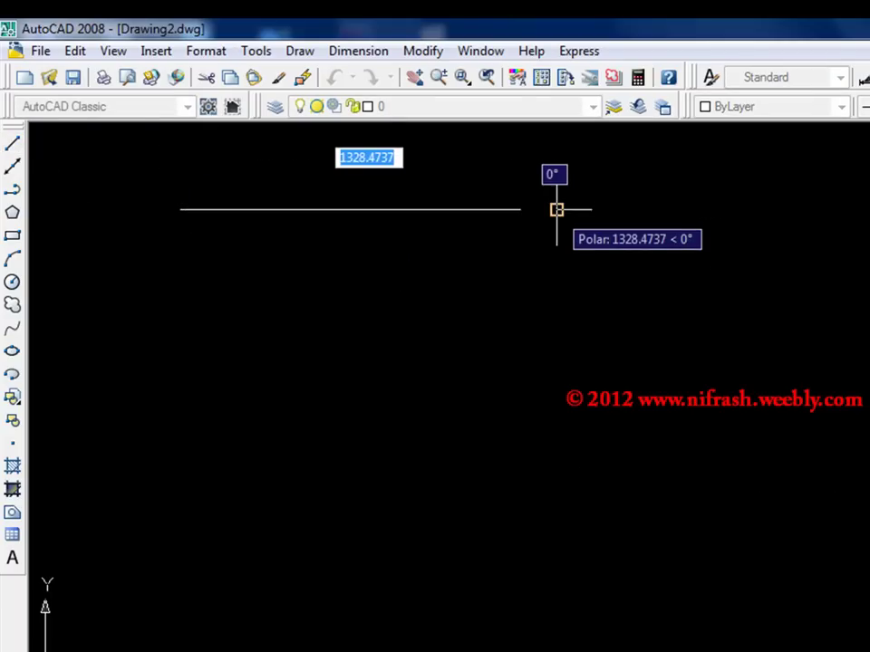
pyautogui.click(557, 362)
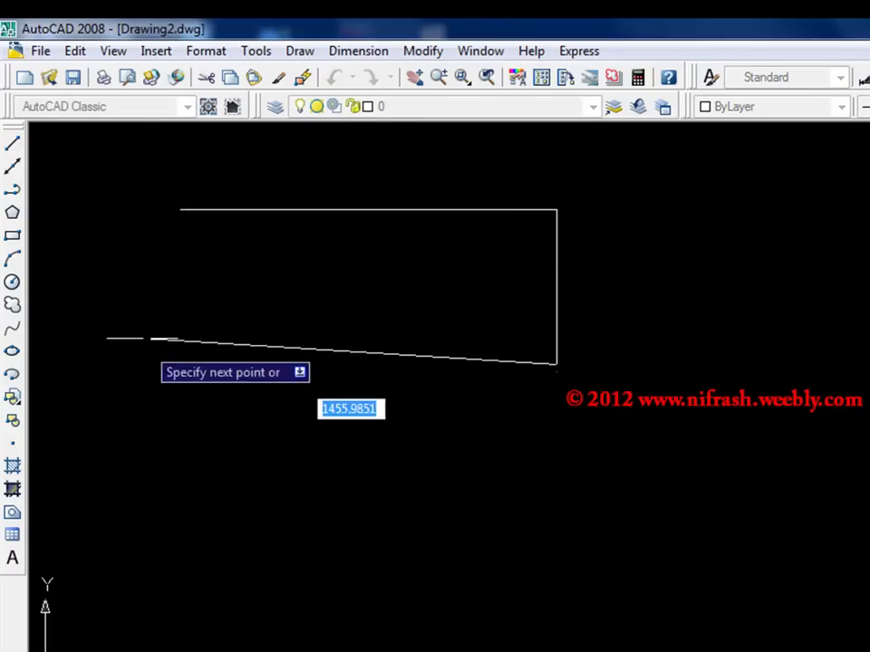
pyautogui.click(186, 365)
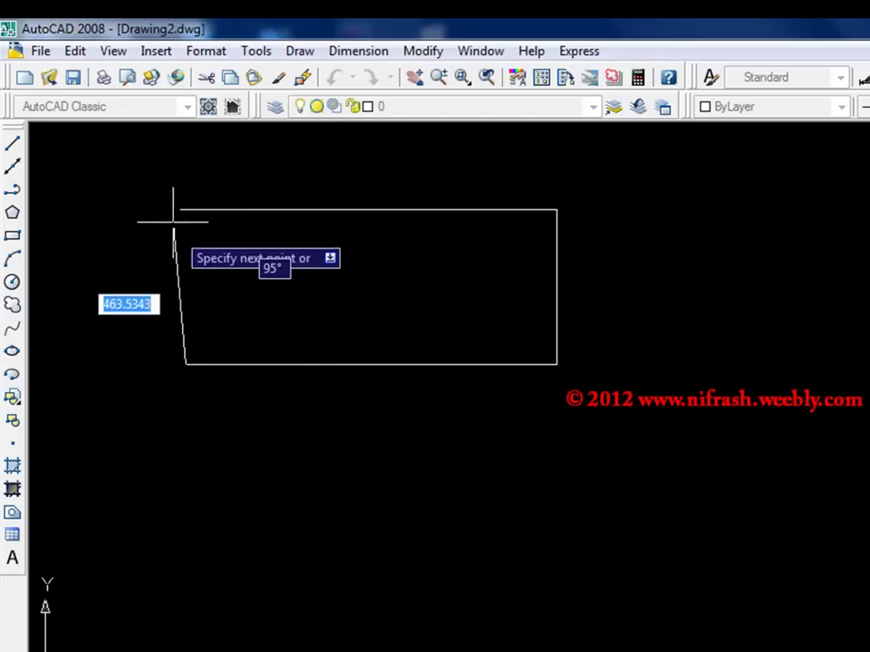
pyautogui.click(179, 210)
pyautogui.press('Return')
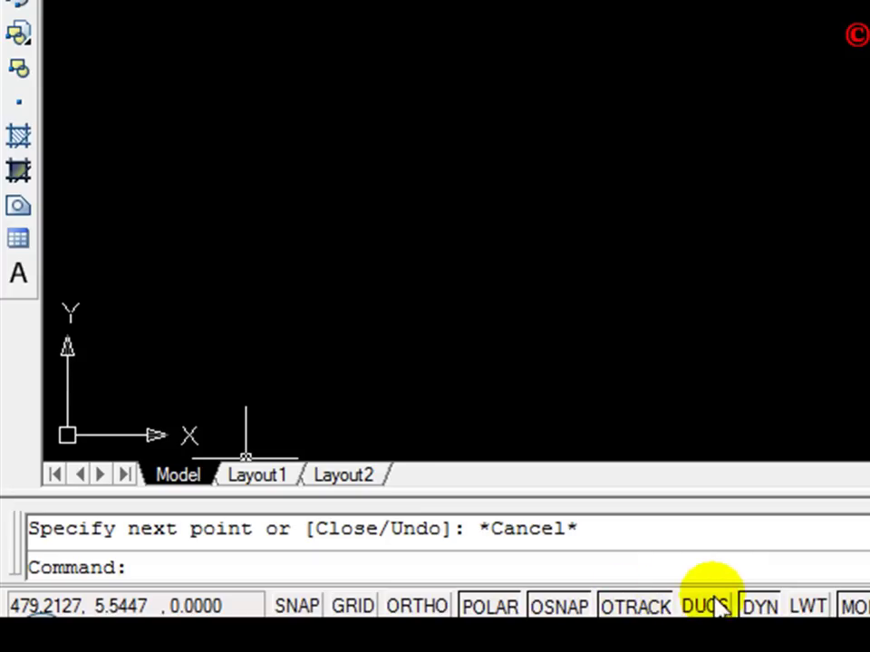
# Step: Turn off OTRACK, OSNAP and POLAR on the status bar
pyautogui.click(630, 608)
pyautogui.click(558, 607)
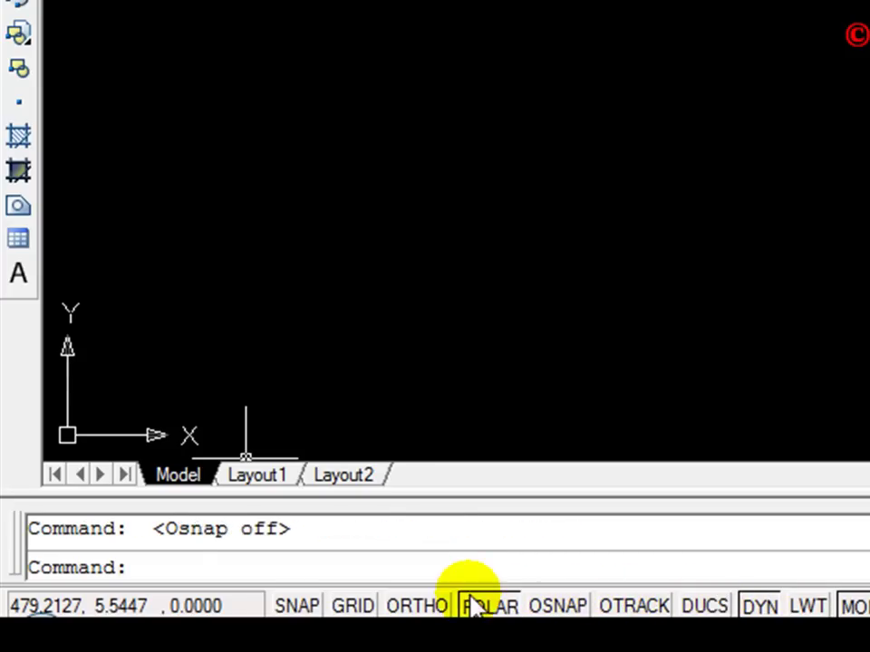
pyautogui.click(480, 607)
# Step: Preview the outline on the Layout1 sheet, then return to the Model tab
pyautogui.click(854, 606)
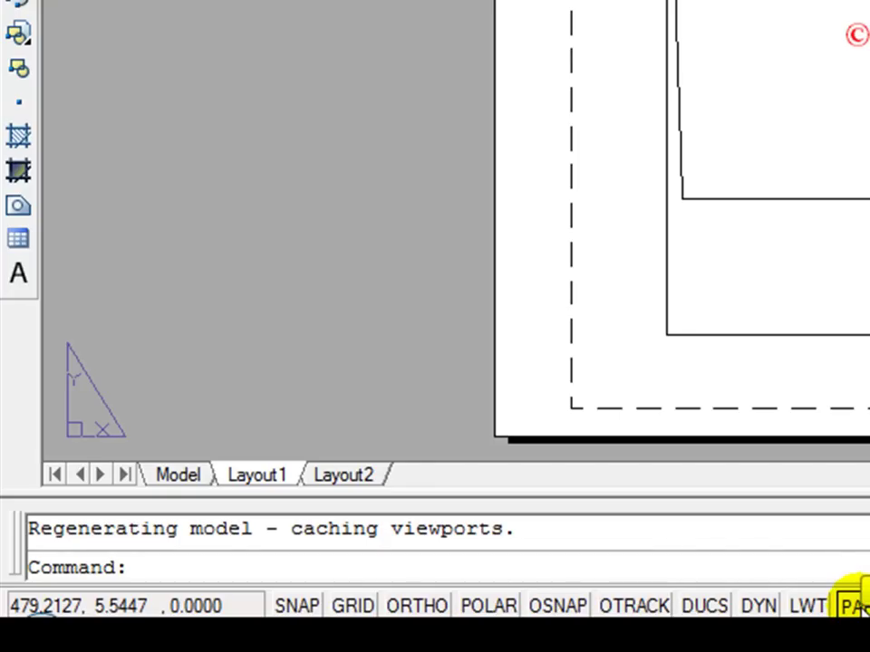
pyautogui.click(855, 606)
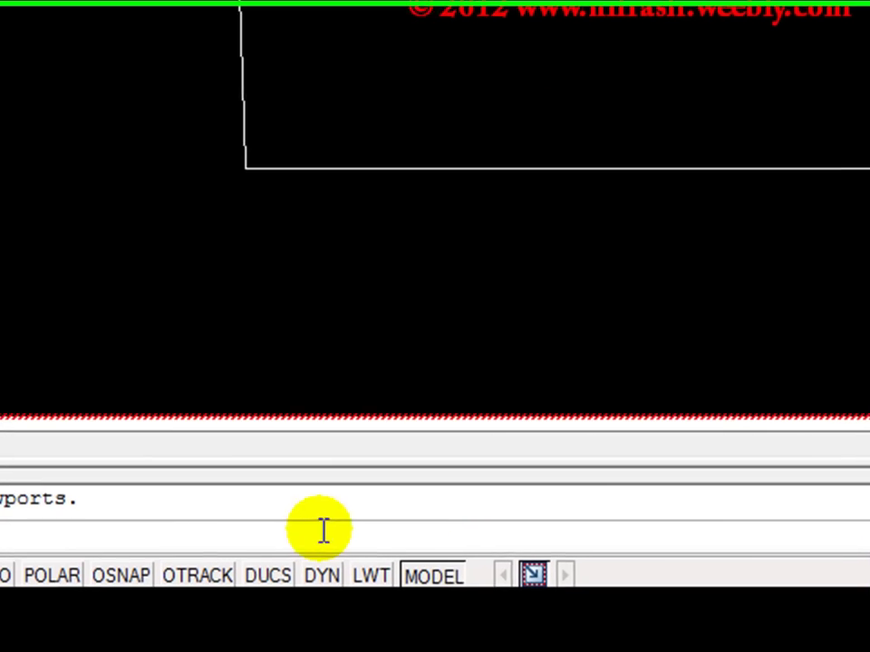
pyautogui.click(444, 565)
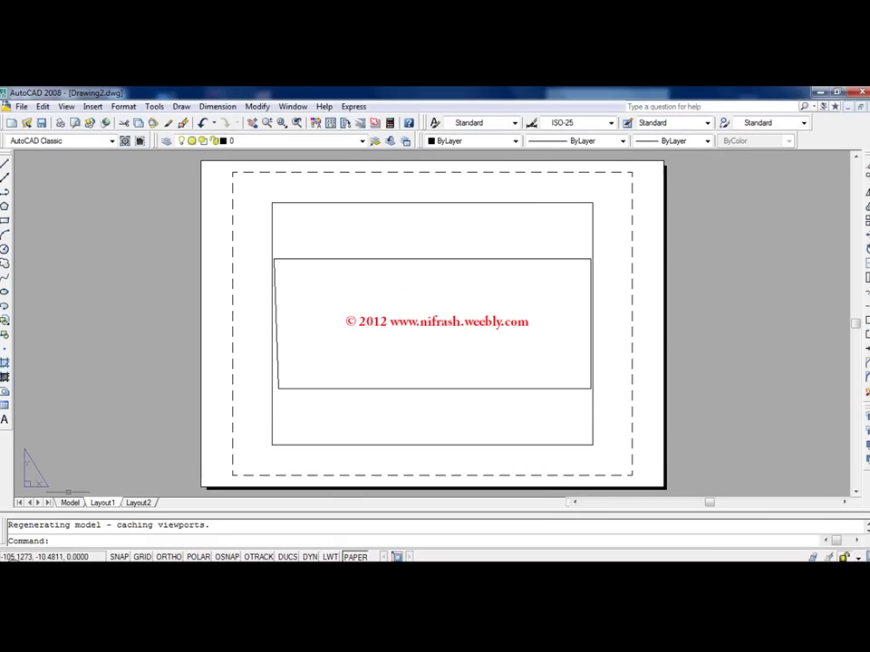
pyautogui.click(72, 504)
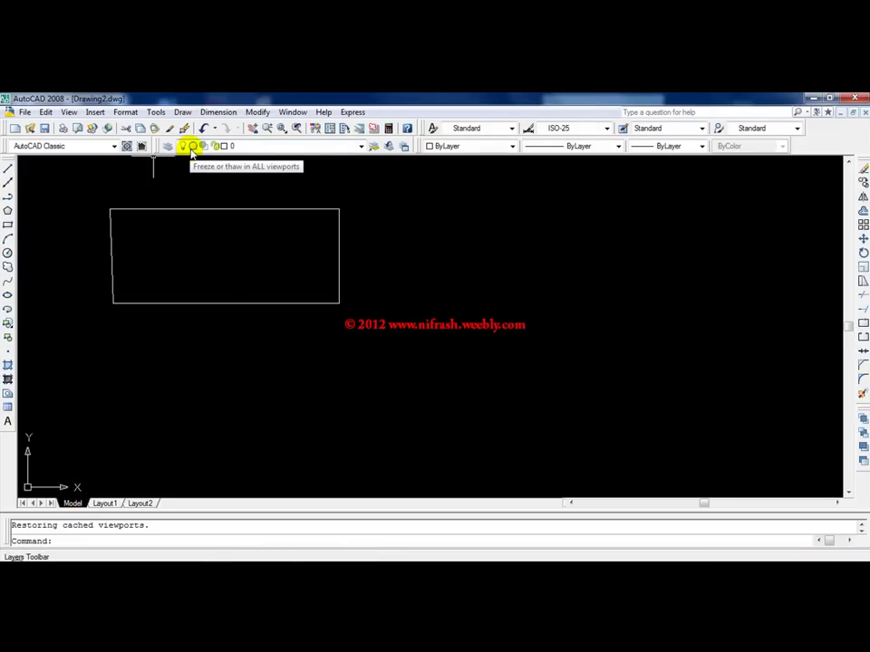
pyautogui.click(26, 112)
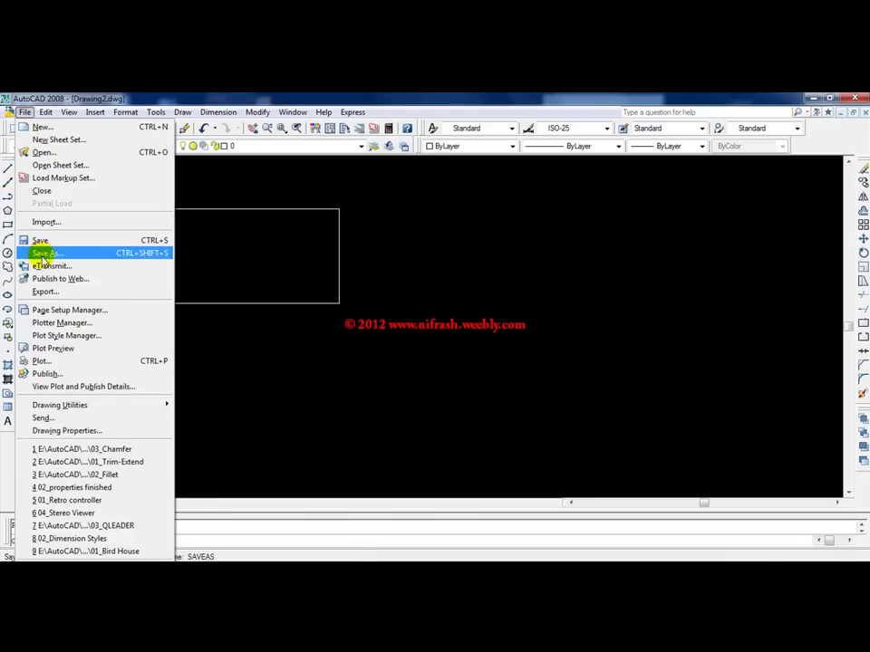
pyautogui.click(42, 257)
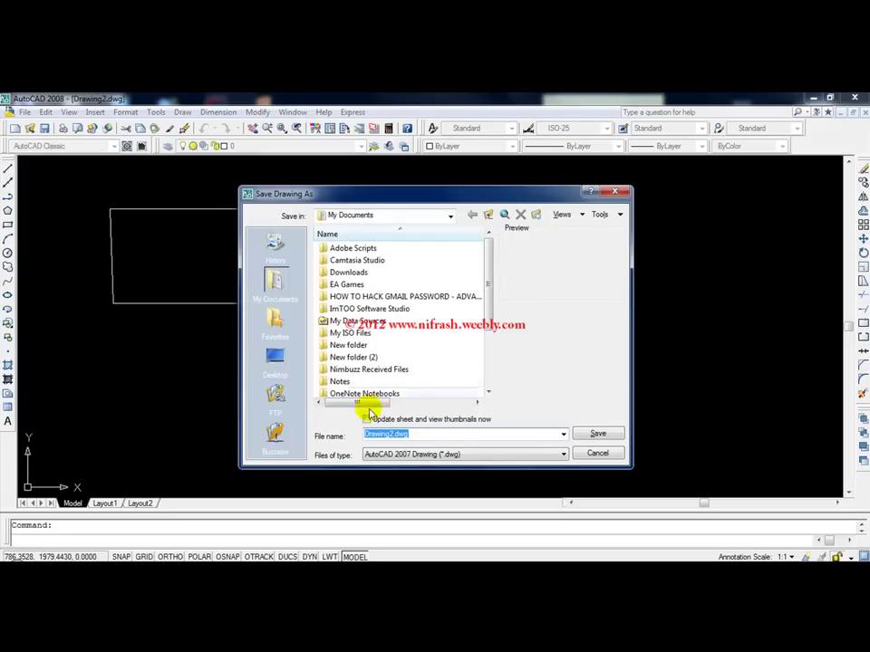
pyautogui.click(415, 454)
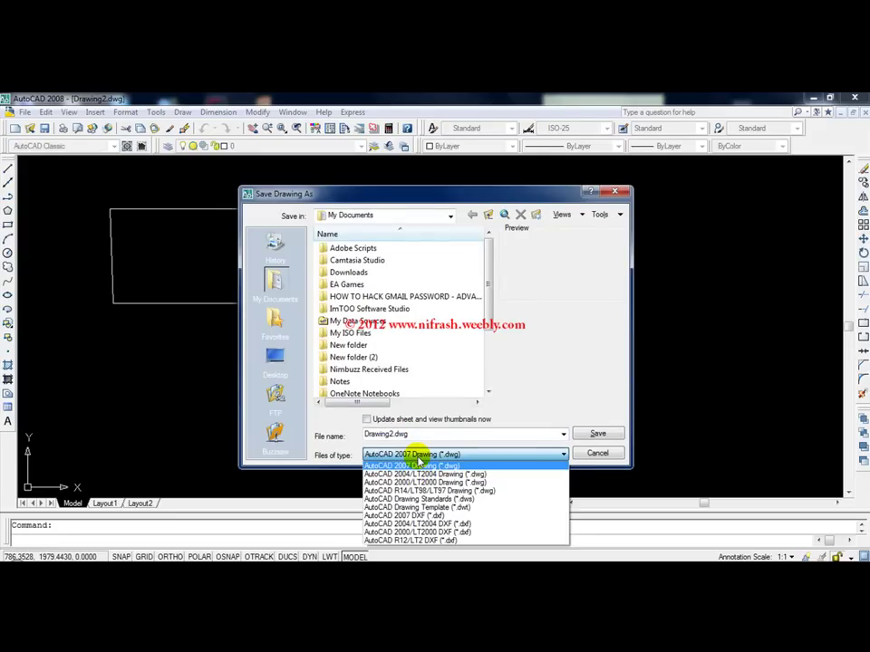
pyautogui.click(418, 464)
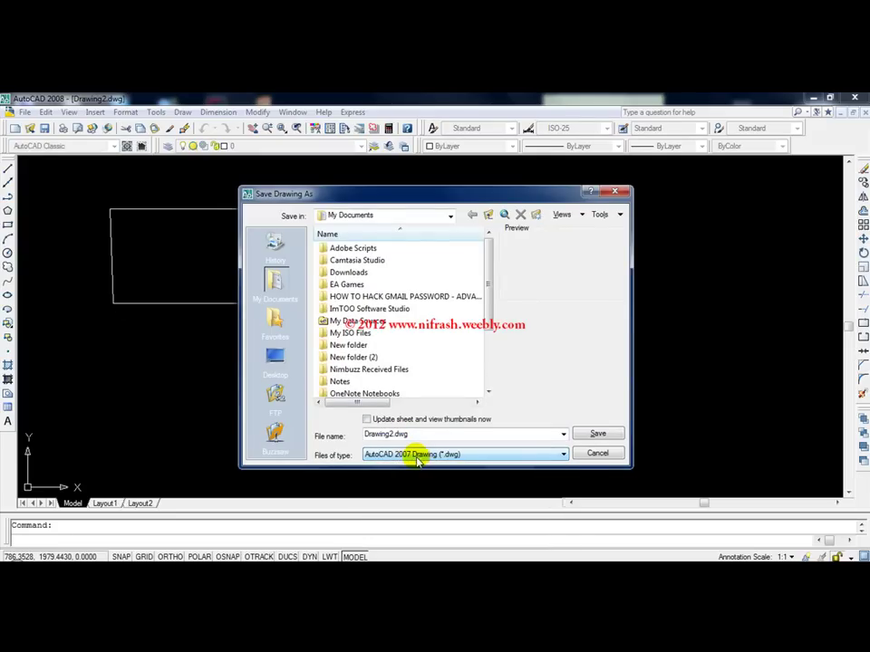
pyautogui.click(579, 455)
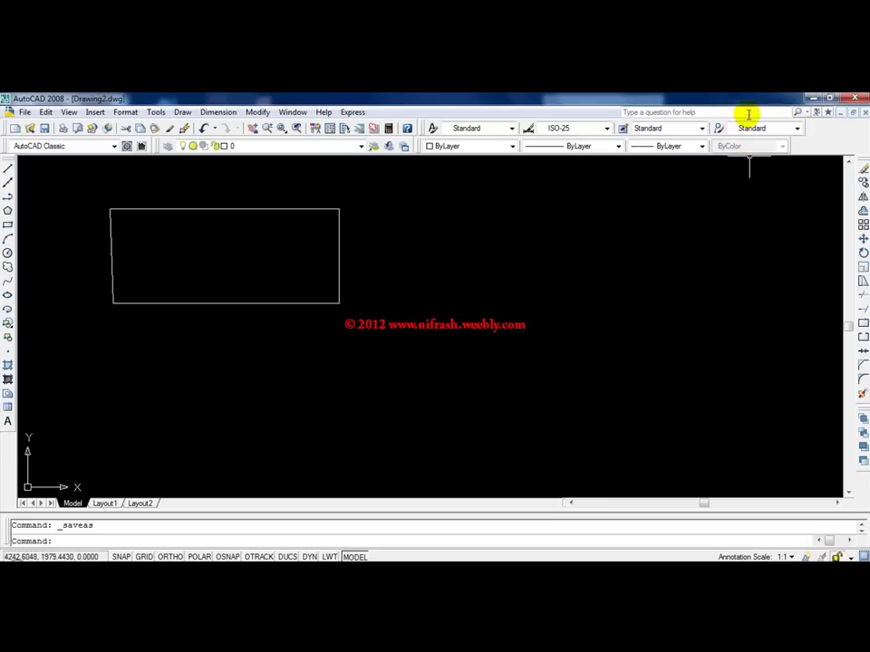
pyautogui.click(794, 128)
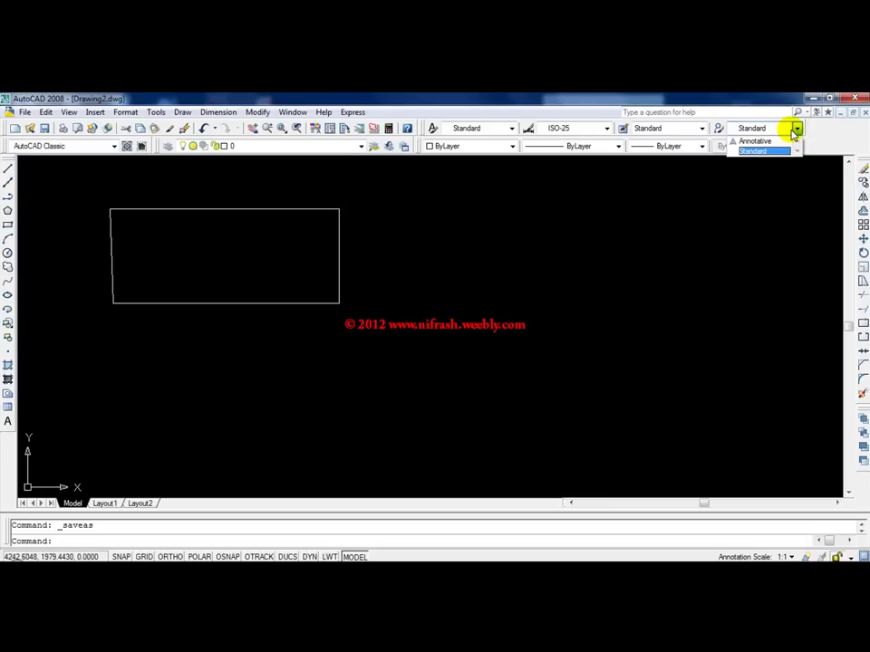
pyautogui.click(702, 130)
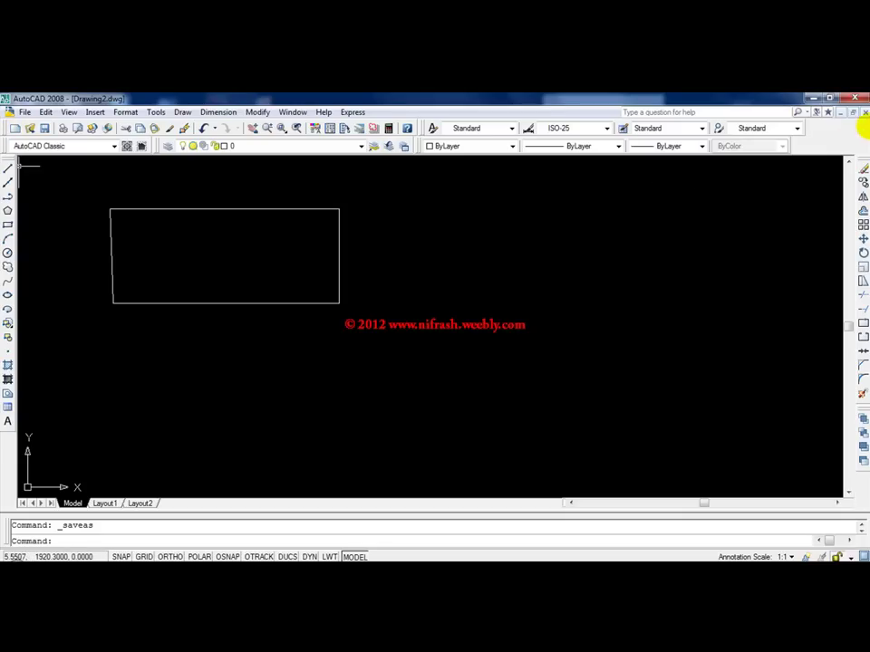
# Step: Close Drawing2 without saving, then start a new drawing and cancel the template picker
pyautogui.click(863, 113)
pyautogui.click(443, 361)
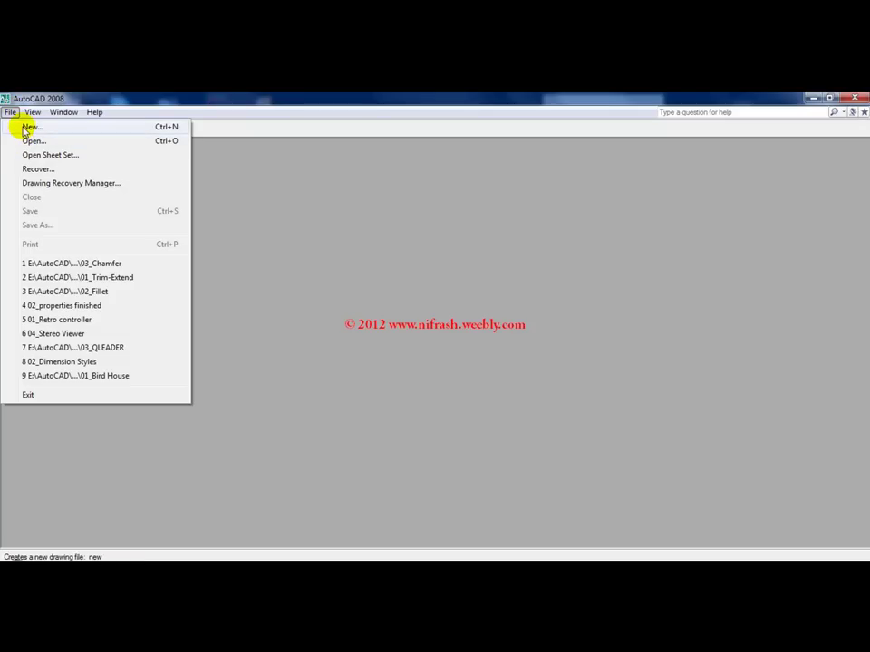
pyautogui.click(27, 127)
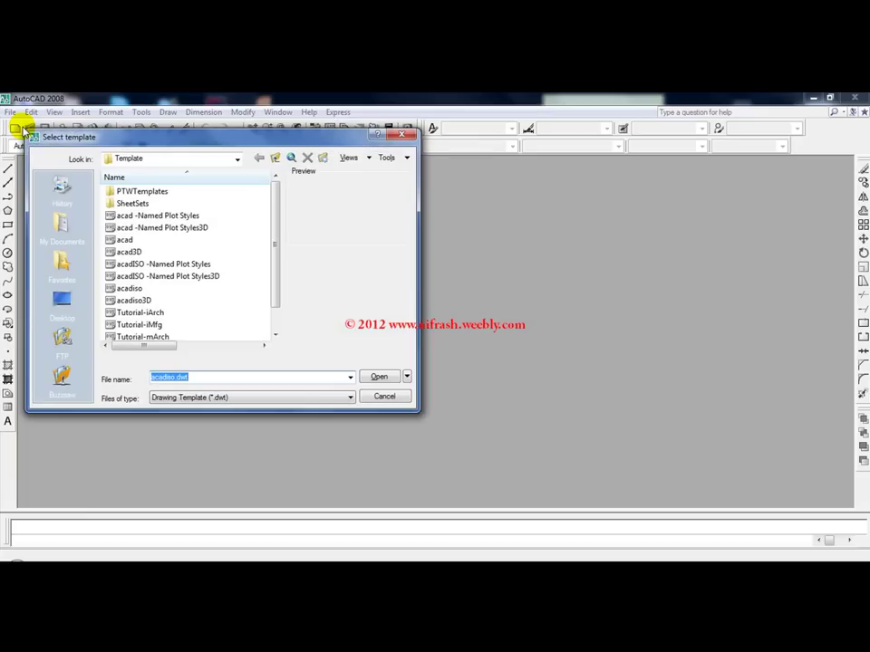
pyautogui.moveTo(278, 189)
pyautogui.mouseDown()
pyautogui.moveTo(276, 211)
pyautogui.moveTo(277, 203)
pyautogui.mouseUp()
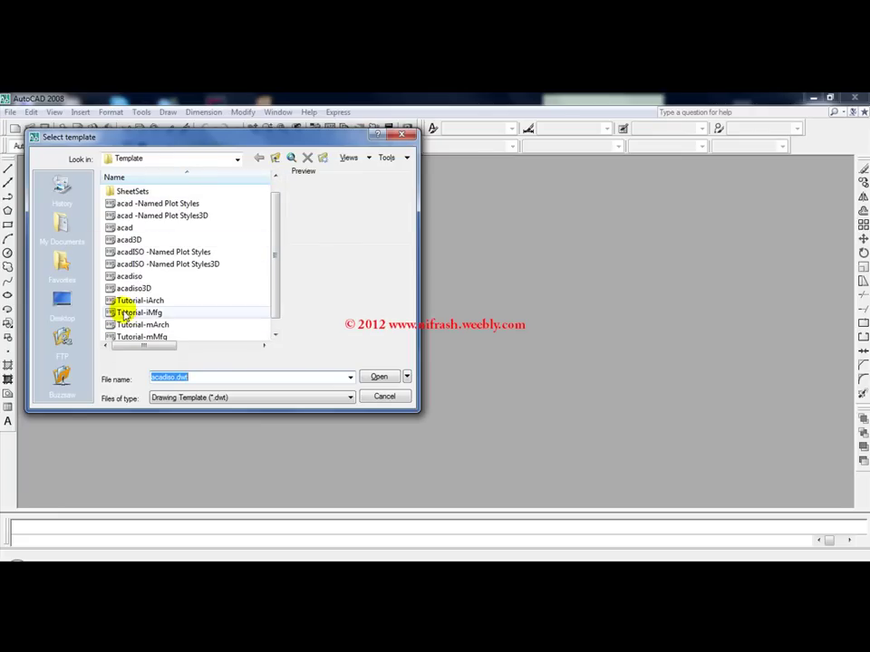
pyautogui.click(393, 399)
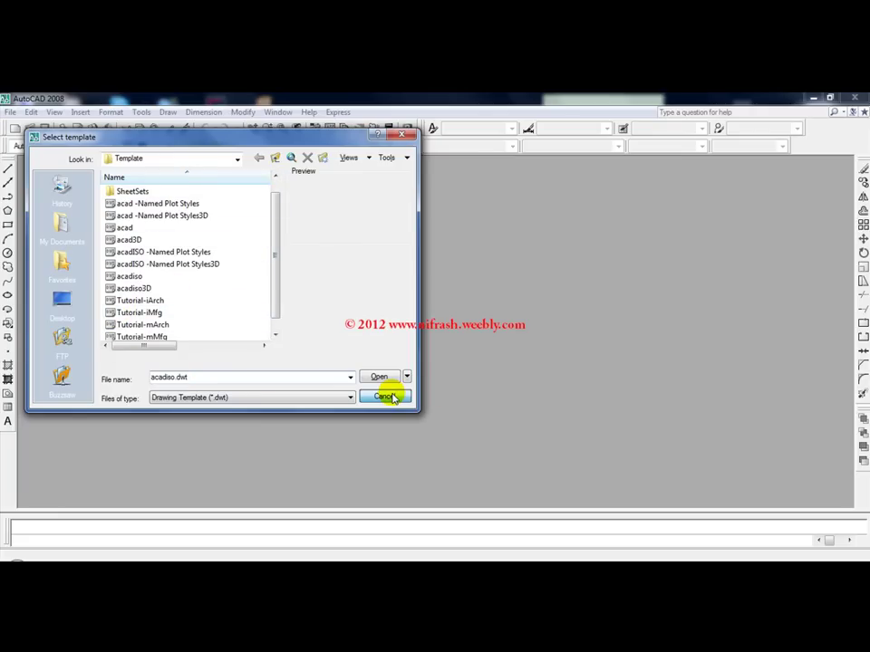